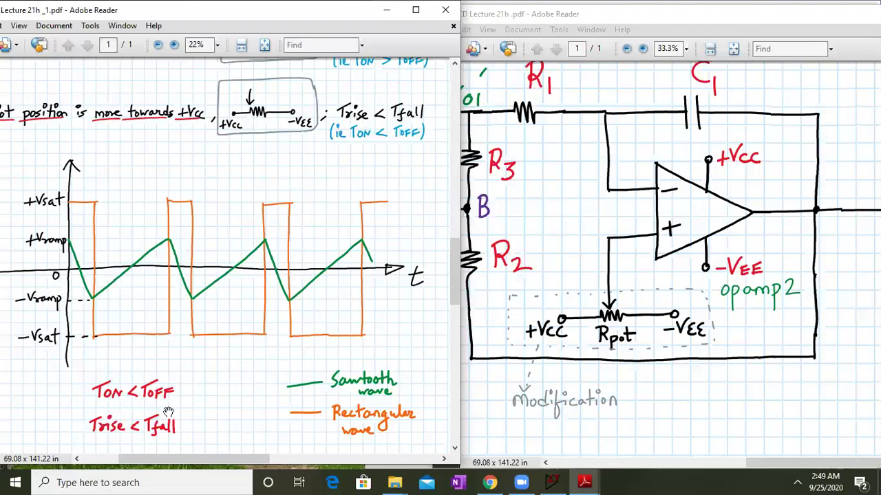
{"action": "left_click_drag", "start_coordinate": [177, 397], "coordinate": [177, 404]}
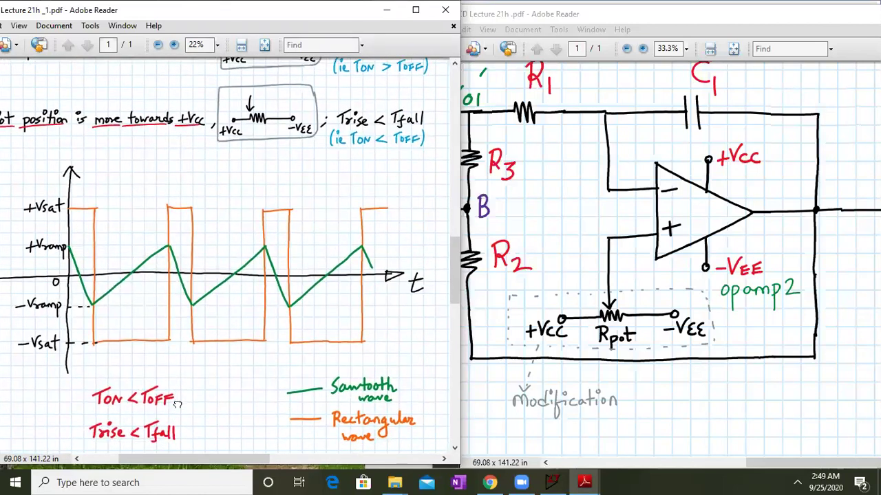
{"action": "left_click_drag", "start_coordinate": [177, 405], "coordinate": [169, 436]}
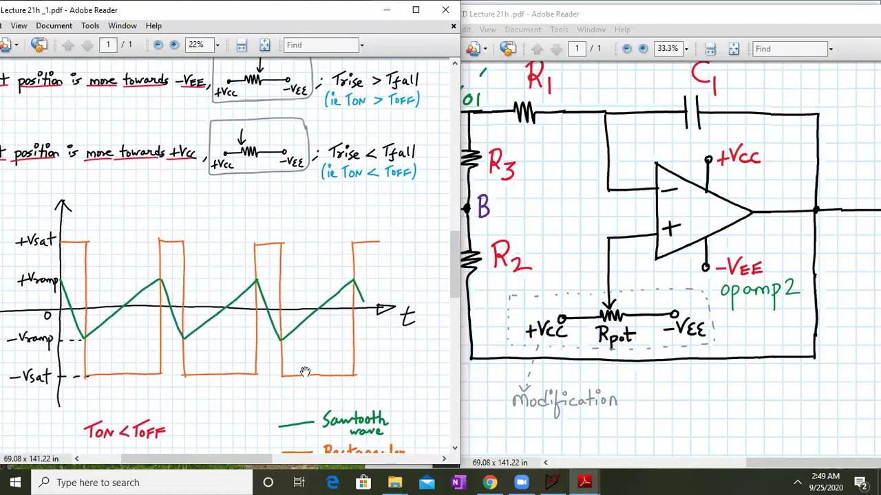
{"action": "scroll", "coordinate": [328, 205], "scroll_direction": "up", "scroll_amount": 4}
{"action": "scroll", "coordinate": [328, 205], "scroll_direction": "up", "scroll_amount": 8}
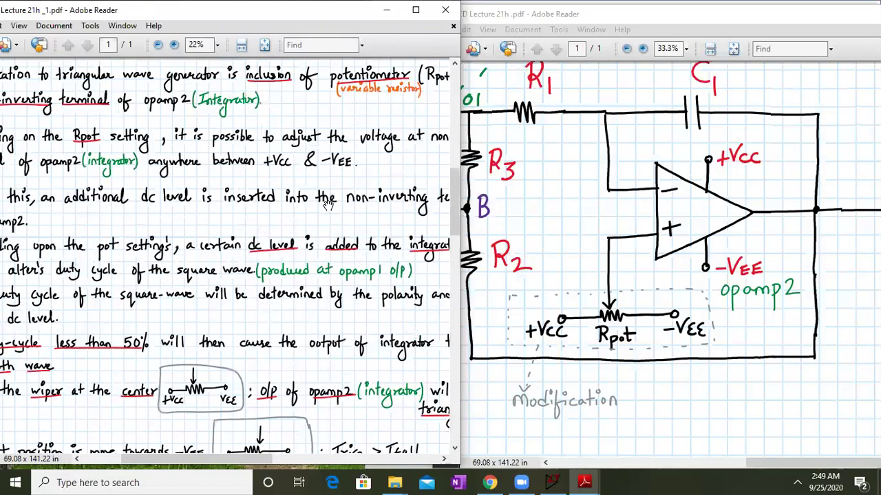
{"action": "scroll", "coordinate": [328, 205], "scroll_direction": "down", "scroll_amount": 5}
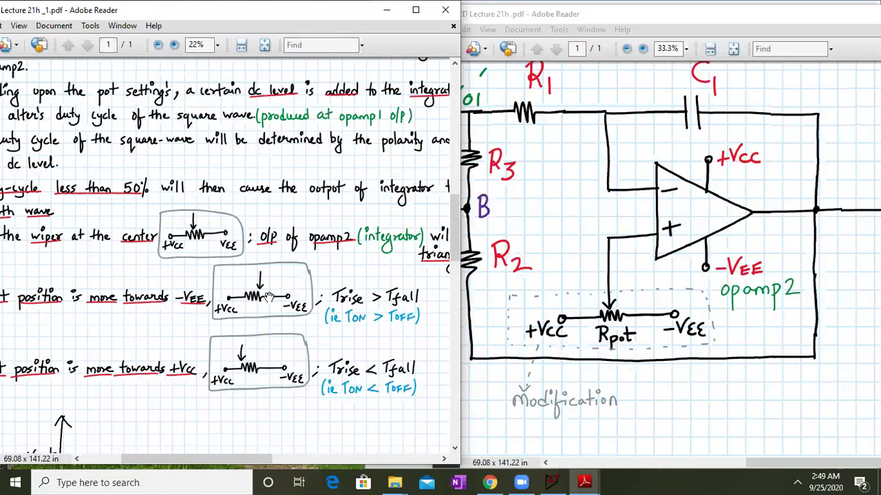
{"action": "scroll", "coordinate": [269, 296], "scroll_direction": "down", "scroll_amount": 8}
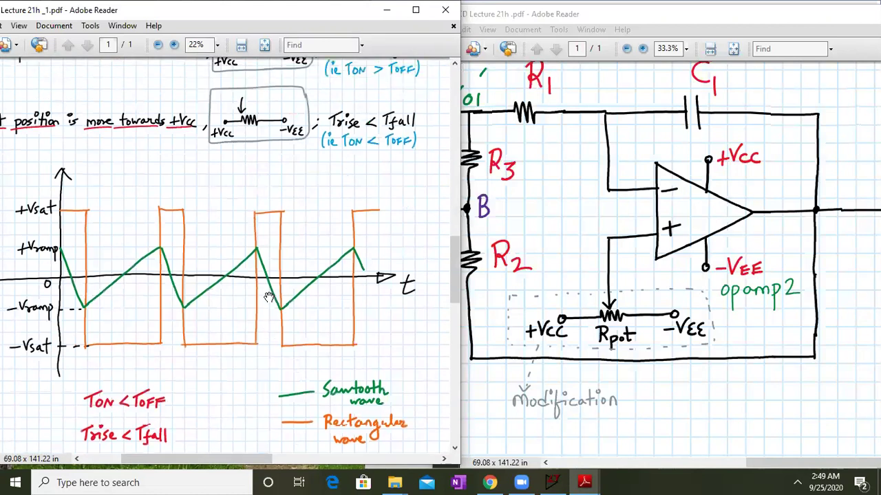
{"action": "left_click_drag", "start_coordinate": [21, 281], "coordinate": [57, 289]}
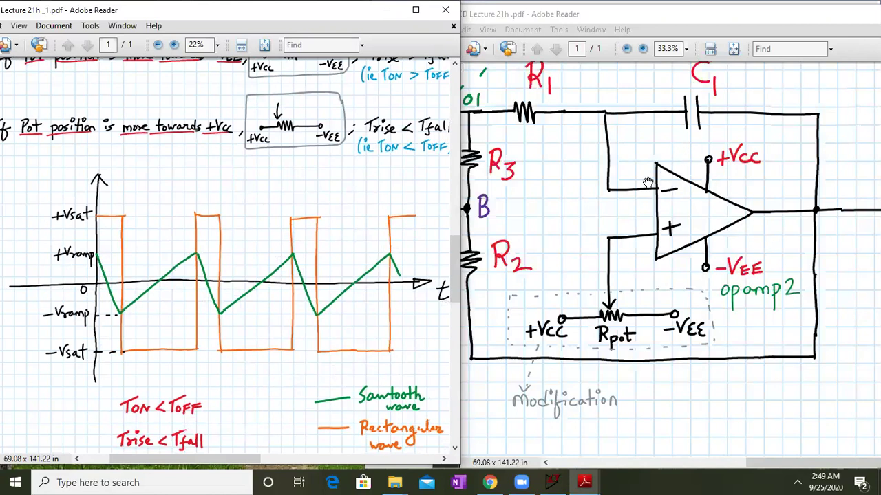
{"action": "left_click_drag", "start_coordinate": [533, 156], "coordinate": [589, 269]}
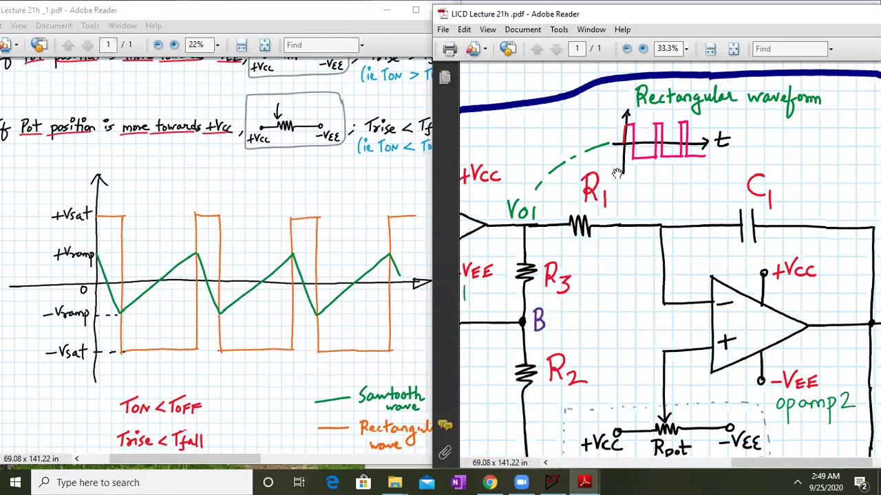
{"action": "left_click_drag", "start_coordinate": [643, 311], "coordinate": [597, 222]}
{"action": "left_click", "coordinate": [249, 391]}
{"action": "left_click_drag", "start_coordinate": [245, 388], "coordinate": [247, 352]}
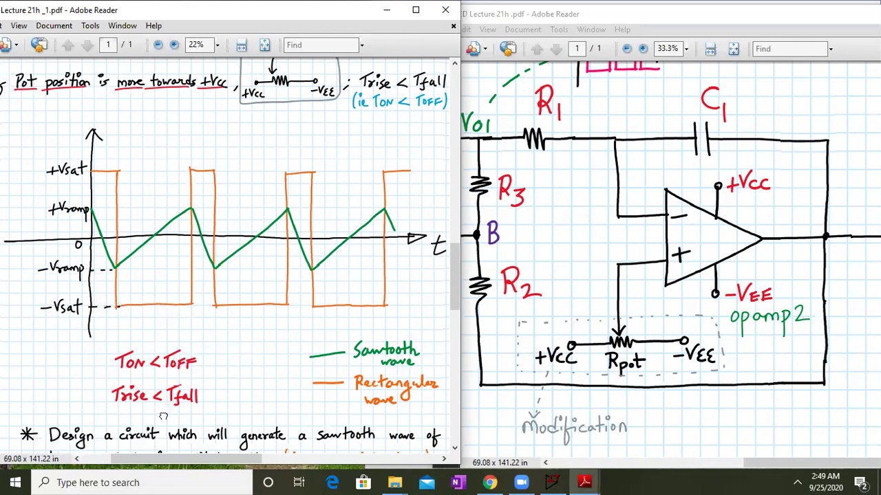
{"action": "left_click_drag", "start_coordinate": [163, 417], "coordinate": [147, 437]}
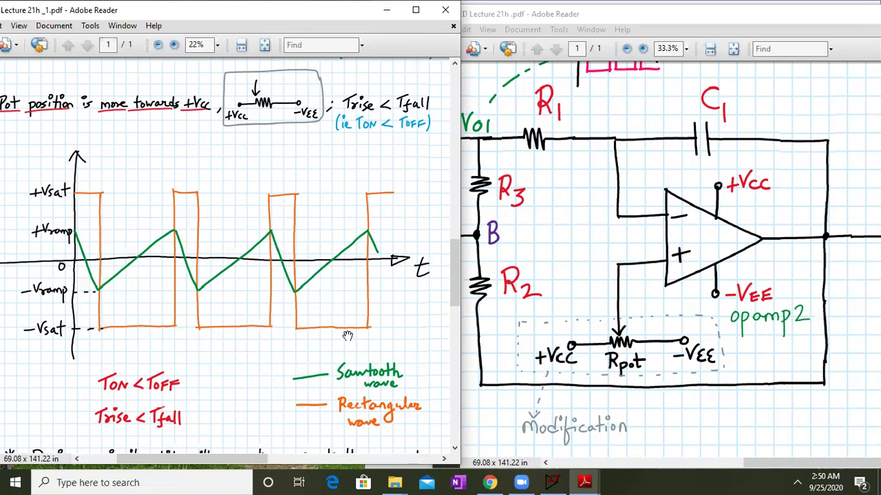
Pan the lecture page to the 2 kHz sawtooth problem and R3 = 4 R2 derivation, then maximize Adobe Reader.
{"action": "left_click_drag", "start_coordinate": [418, 355], "coordinate": [78, 317]}
{"action": "left_click_drag", "start_coordinate": [366, 301], "coordinate": [230, 358]}
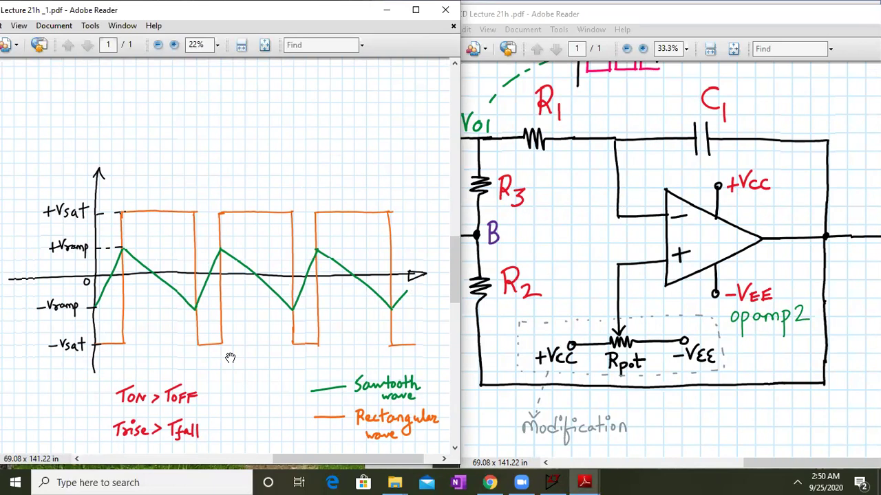
{"action": "left_click_drag", "start_coordinate": [170, 407], "coordinate": [279, 215]}
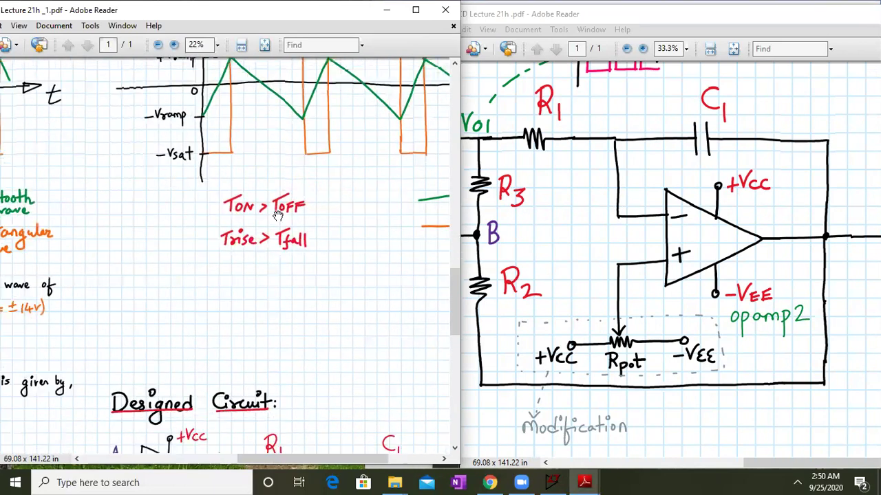
{"action": "left_click_drag", "start_coordinate": [236, 295], "coordinate": [375, 286]}
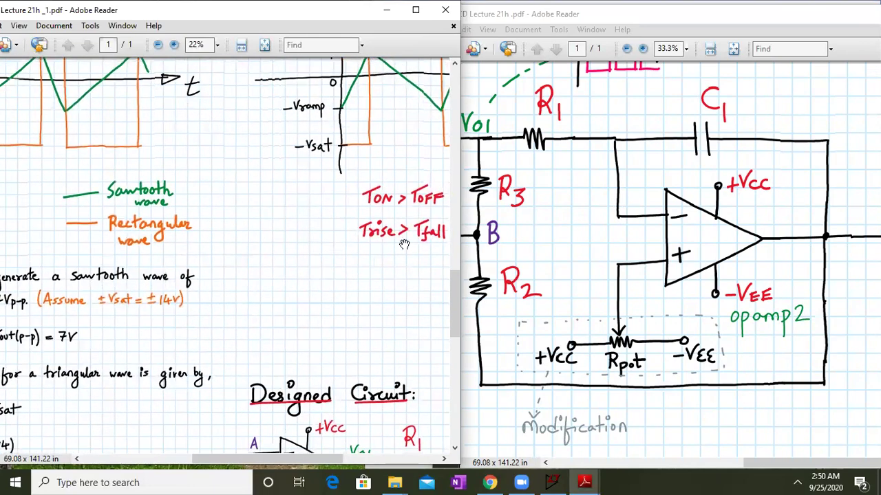
{"action": "left_click_drag", "start_coordinate": [177, 293], "coordinate": [432, 281]}
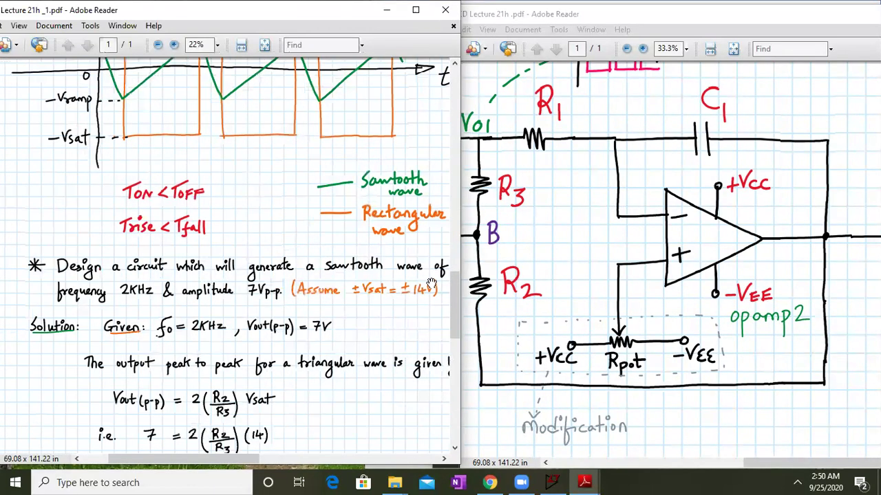
{"action": "left_click_drag", "start_coordinate": [305, 336], "coordinate": [277, 221]}
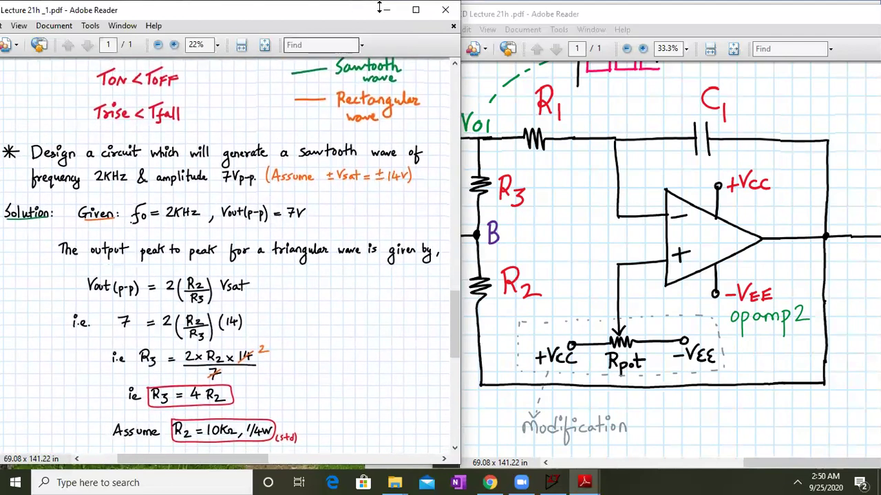
{"action": "left_click", "coordinate": [416, 11]}
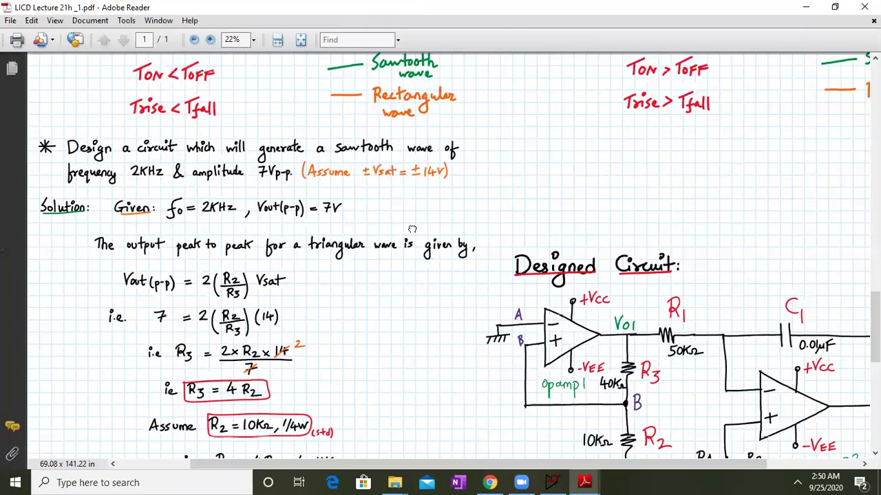
Zoom the lecture page to 33.3% and move to the R3 = 4 R2 working.
{"action": "left_click_drag", "start_coordinate": [412, 227], "coordinate": [439, 206]}
{"action": "scroll", "coordinate": [439, 206], "scroll_direction": "up", "scroll_amount": 2, "text": "ctrl"}
{"action": "scroll", "coordinate": [380, 207], "scroll_direction": "up", "scroll_amount": 1}
{"action": "left_click_drag", "start_coordinate": [369, 207], "coordinate": [527, 179]}
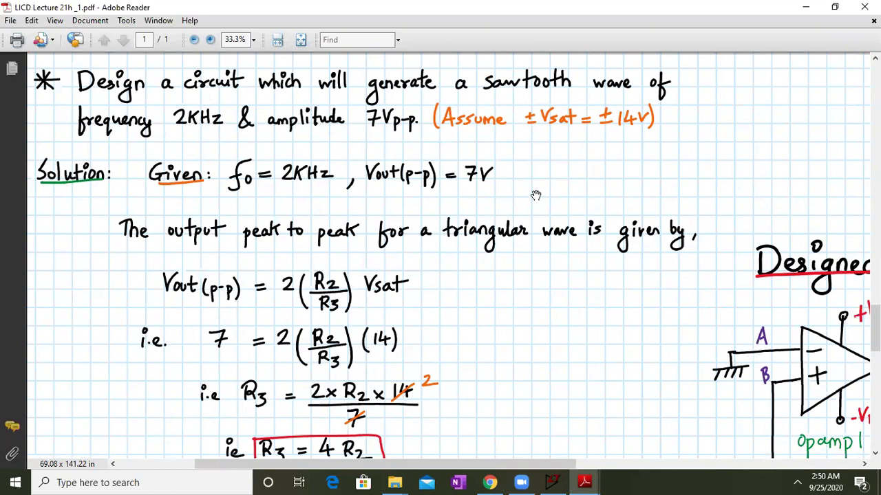
{"action": "left_click_drag", "start_coordinate": [552, 348], "coordinate": [535, 258]}
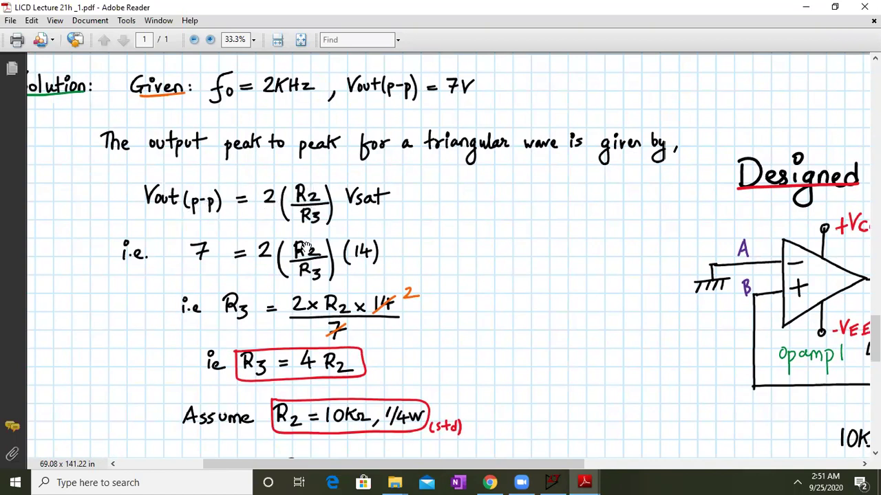
{"action": "scroll", "coordinate": [424, 260], "scroll_direction": "down", "scroll_amount": 2}
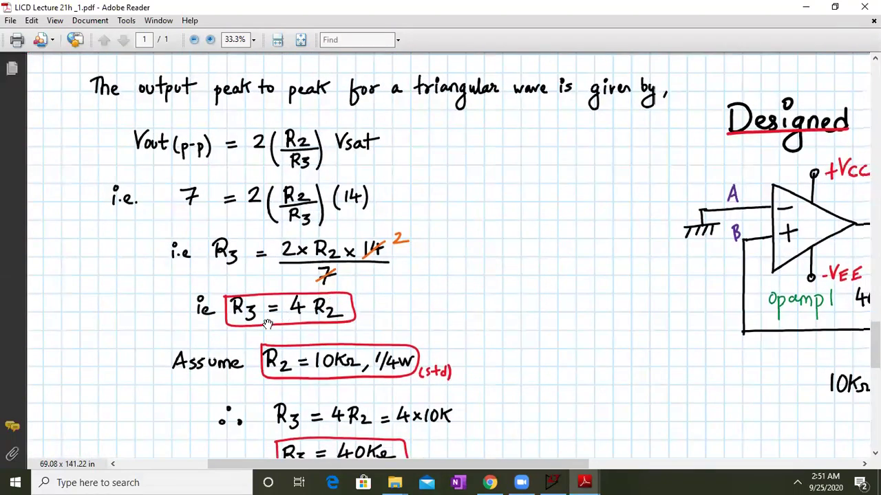
Step through the R3 value, oscillation frequency formula, C1 choice and R1 = 50KΩ result.
{"action": "left_click_drag", "start_coordinate": [549, 344], "coordinate": [539, 253]}
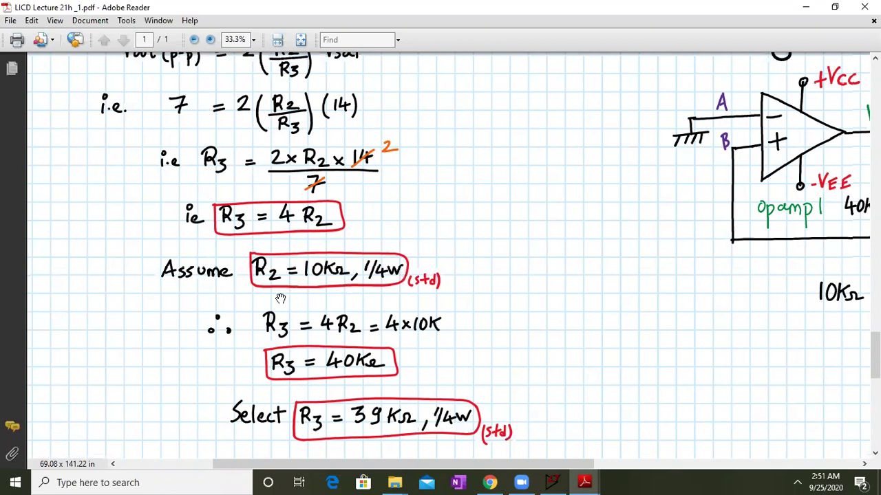
{"action": "left_click_drag", "start_coordinate": [556, 364], "coordinate": [544, 243]}
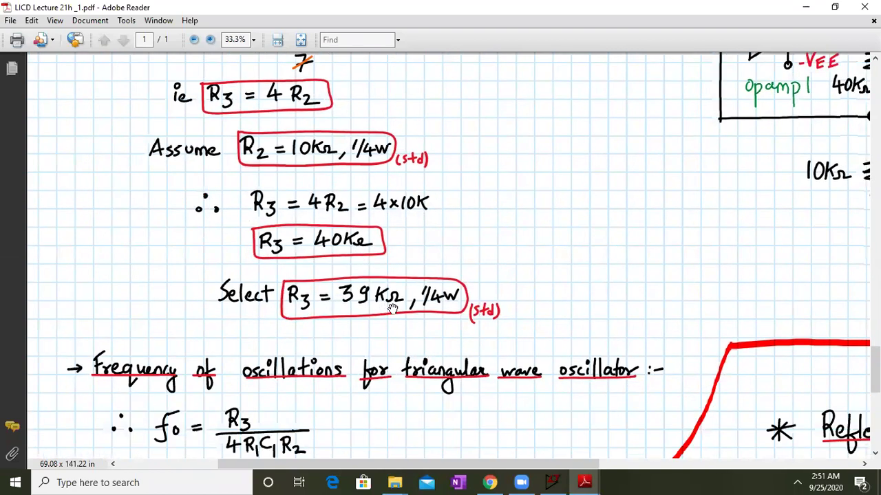
{"action": "left_click_drag", "start_coordinate": [385, 377], "coordinate": [375, 148]}
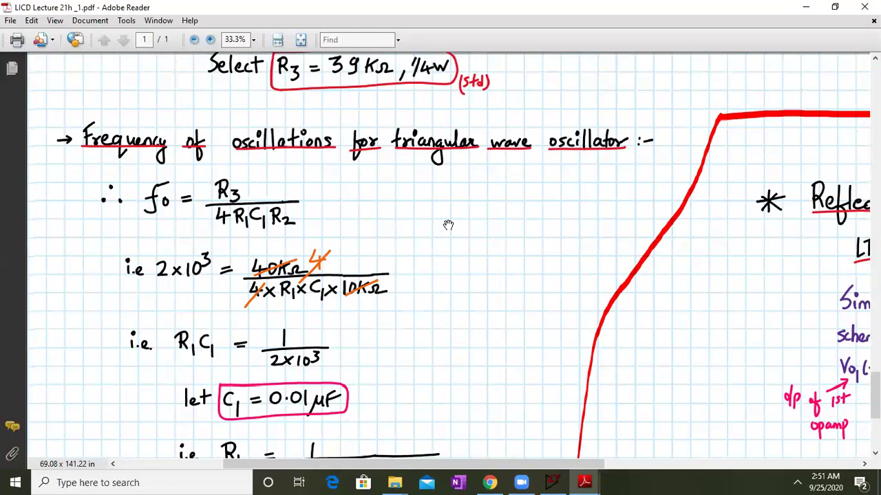
{"action": "left_click_drag", "start_coordinate": [439, 310], "coordinate": [411, 149]}
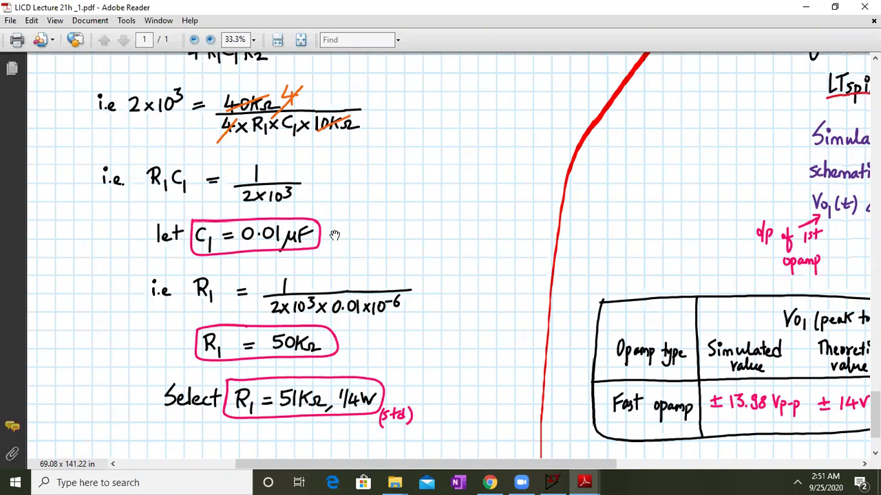
{"action": "left_click_drag", "start_coordinate": [438, 335], "coordinate": [429, 260]}
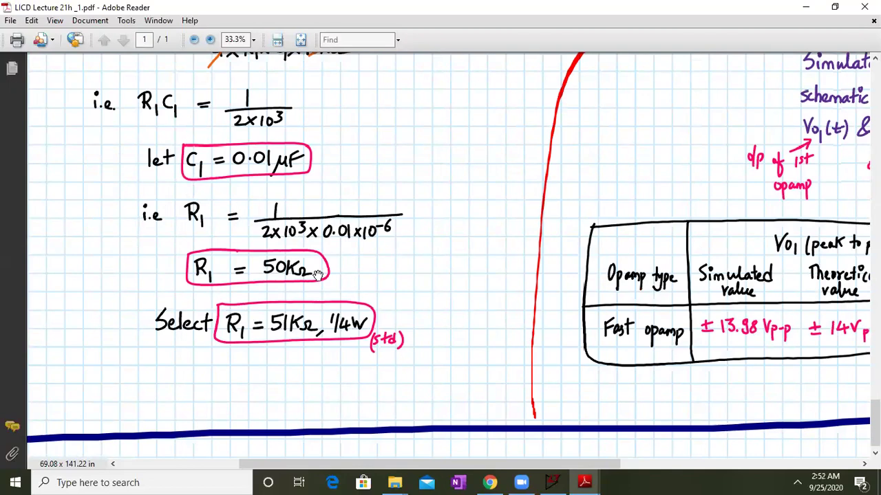
{"action": "scroll", "coordinate": [655, 229], "scroll_direction": "up", "scroll_amount": 5}
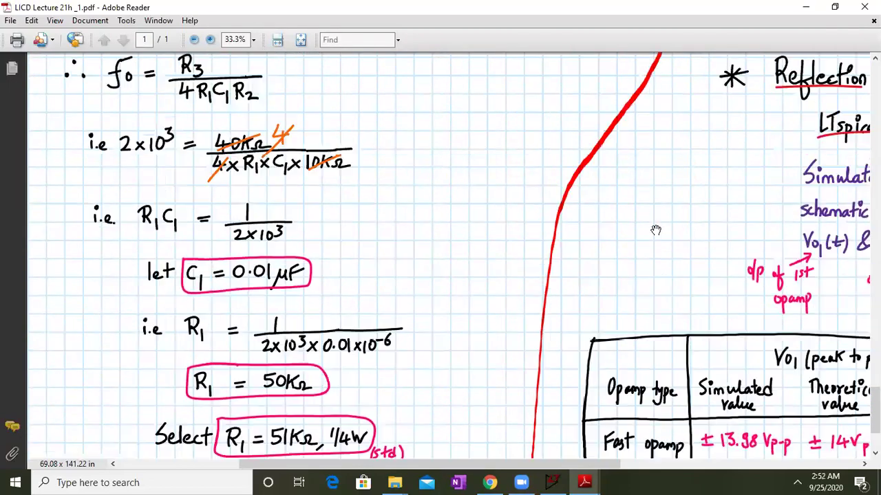
{"action": "scroll", "coordinate": [705, 128], "scroll_direction": "up", "scroll_amount": 10}
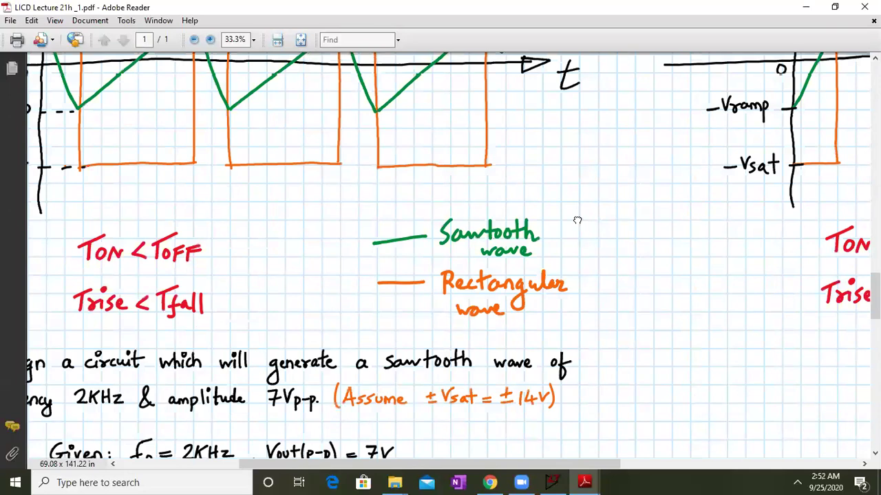
Show the Designed Circuit with RA 8KΩ and RB 2KΩ, restored beside the Rpot-modified page.
{"action": "scroll", "coordinate": [576, 218], "scroll_direction": "down", "scroll_amount": 5}
{"action": "left_click_drag", "start_coordinate": [522, 256], "coordinate": [510, 245]}
{"action": "scroll", "coordinate": [438, 165], "scroll_direction": "down", "scroll_amount": 2}
{"action": "scroll", "coordinate": [437, 166], "scroll_direction": "right", "scroll_amount": 2}
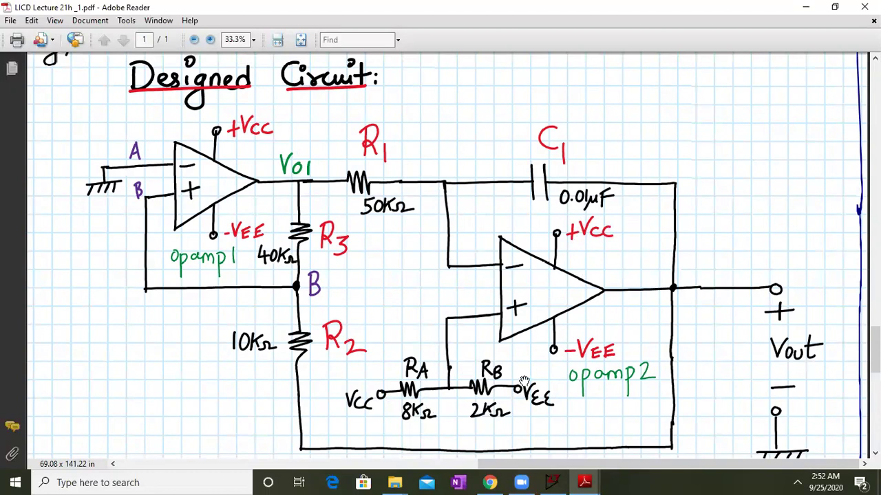
{"action": "double_click", "coordinate": [530, 8]}
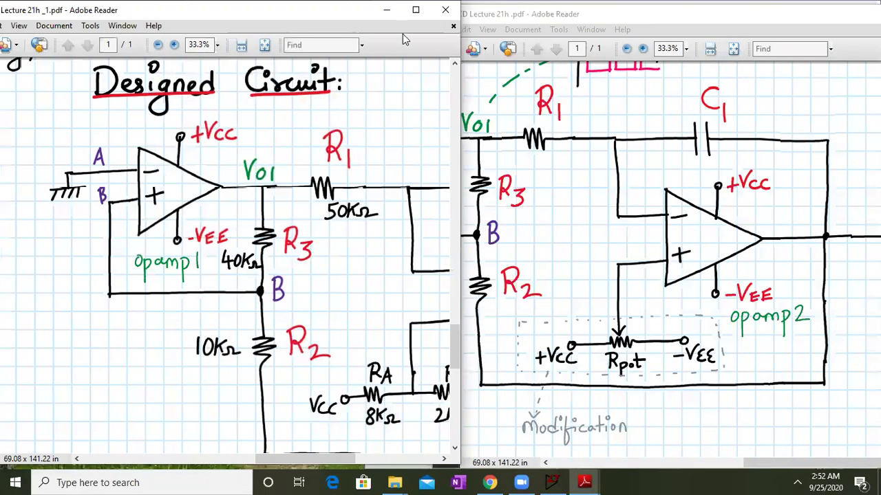
Zoom the Designed Circuit PDF to 22% and place the LTspice sawtooth schematic beside it.
{"action": "double_click", "coordinate": [834, 12]}
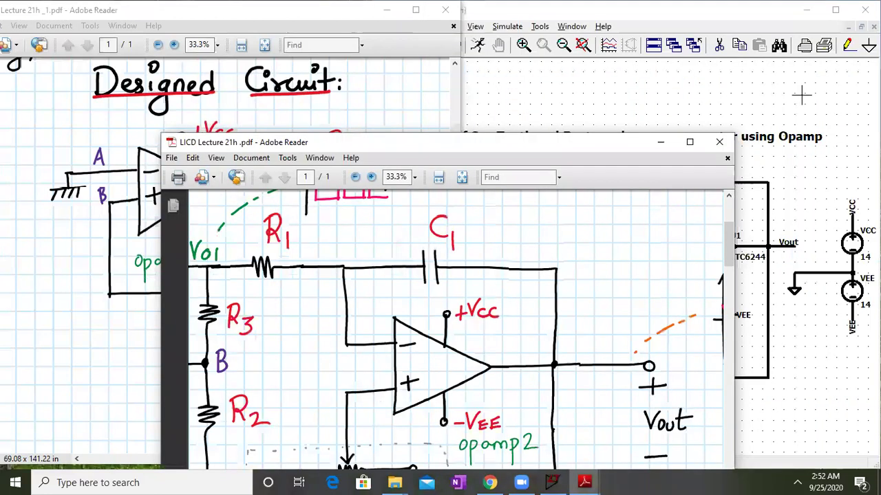
{"action": "left_click", "coordinate": [659, 143]}
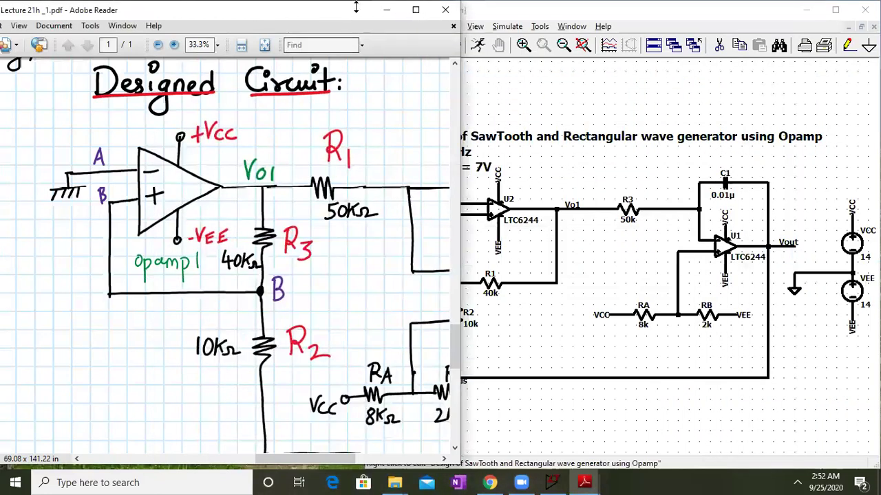
{"action": "left_click_drag", "start_coordinate": [356, 13], "coordinate": [351, 14]}
{"action": "left_click", "coordinate": [198, 44]}
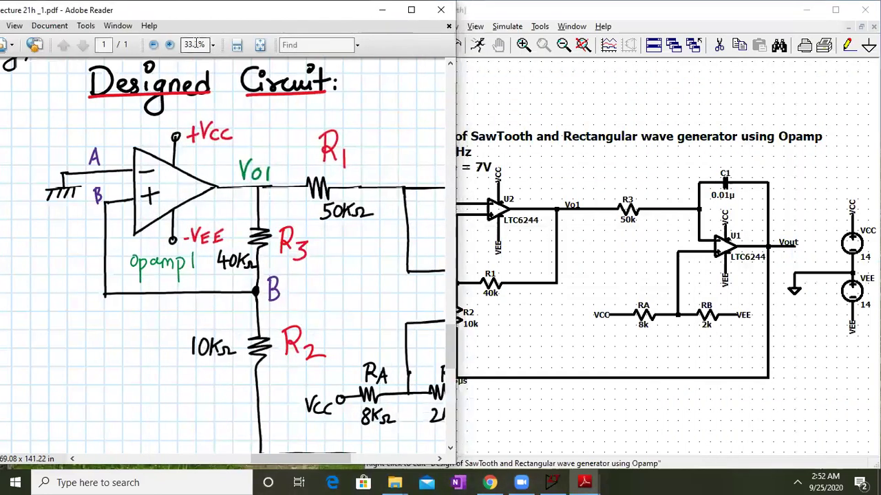
{"action": "type", "text": "2"}
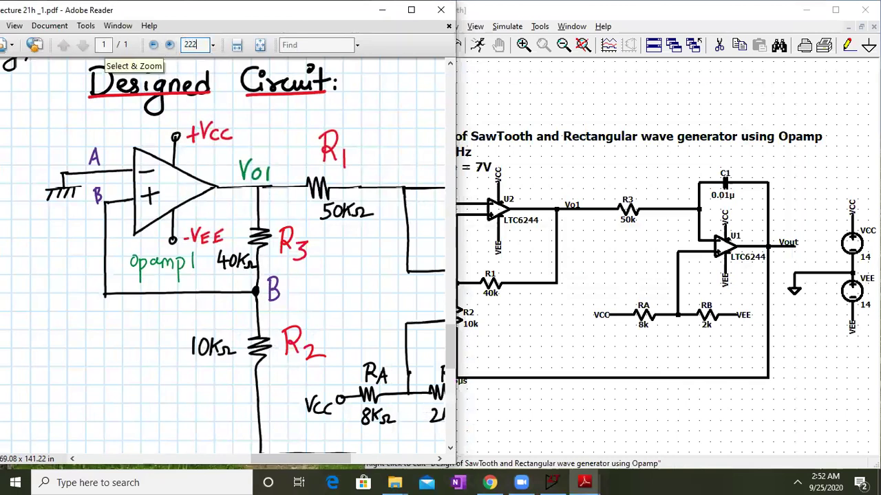
{"action": "type", "text": "2"}
{"action": "key", "text": "Return"}
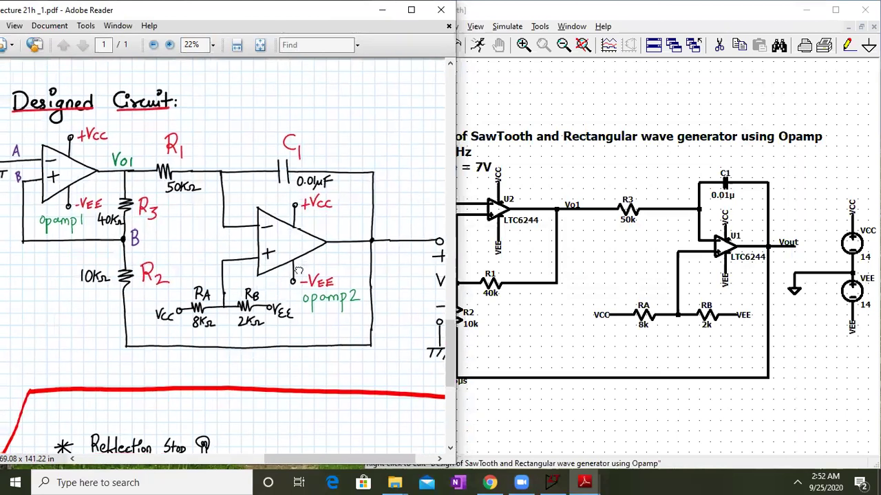
{"action": "left_click", "coordinate": [672, 94]}
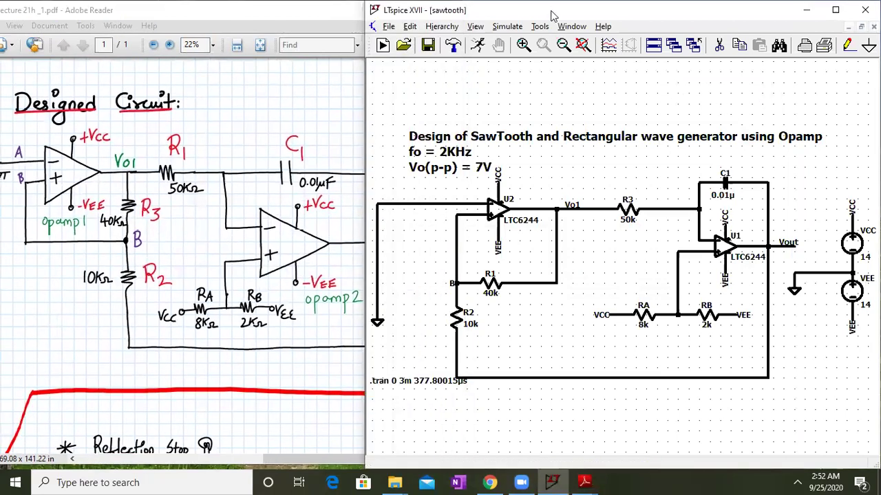
{"action": "left_click_drag", "start_coordinate": [557, 13], "coordinate": [619, 20]}
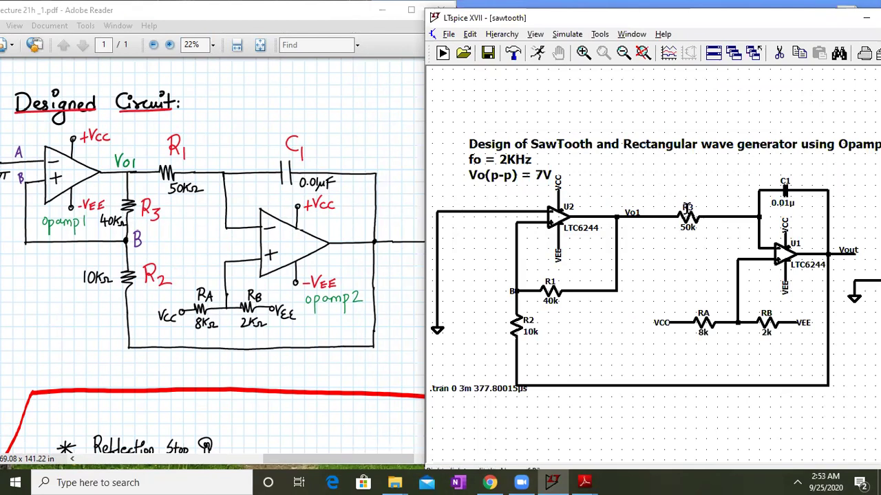
Rename the 50k resistor to R1 and the 40k resistor to R3.
{"action": "right_click", "coordinate": [686, 208]}
{"action": "type", "text": "R"}
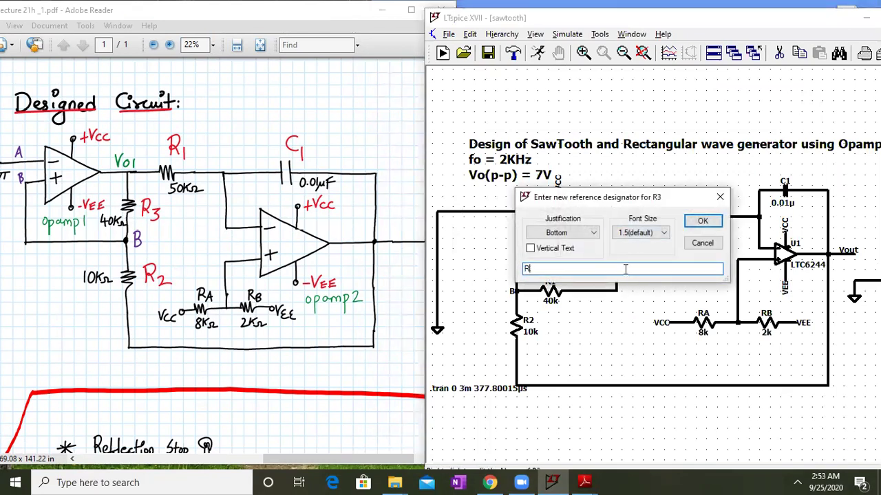
{"action": "type", "text": "1"}
{"action": "key", "text": "Return"}
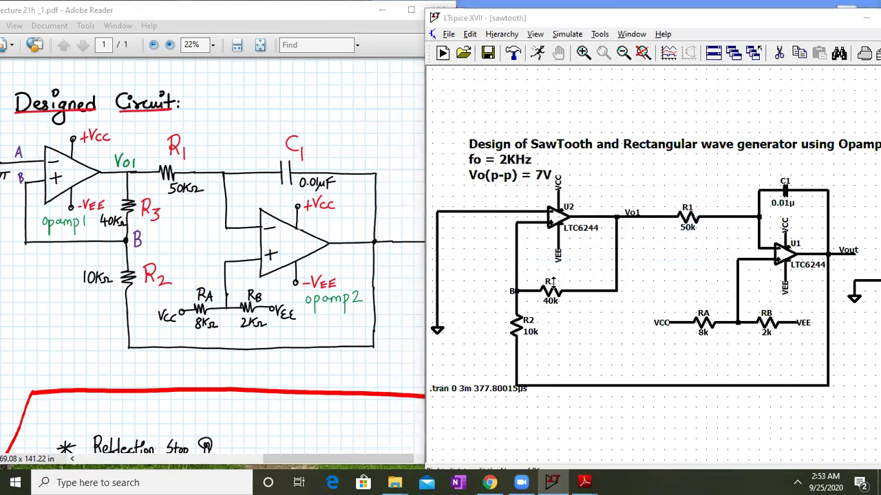
{"action": "right_click", "coordinate": [552, 282]}
{"action": "type", "text": "R3"}
{"action": "key", "text": "Return"}
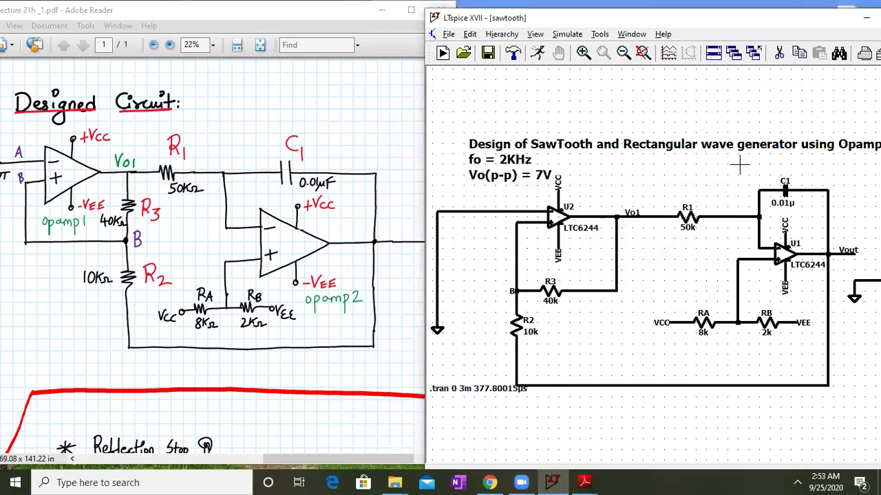
Pan the schematic to check U2, R3, R2, C1, U1, Vout and the VCC/VEE sources.
{"action": "scroll", "coordinate": [577, 258], "scroll_direction": "up", "scroll_amount": 2}
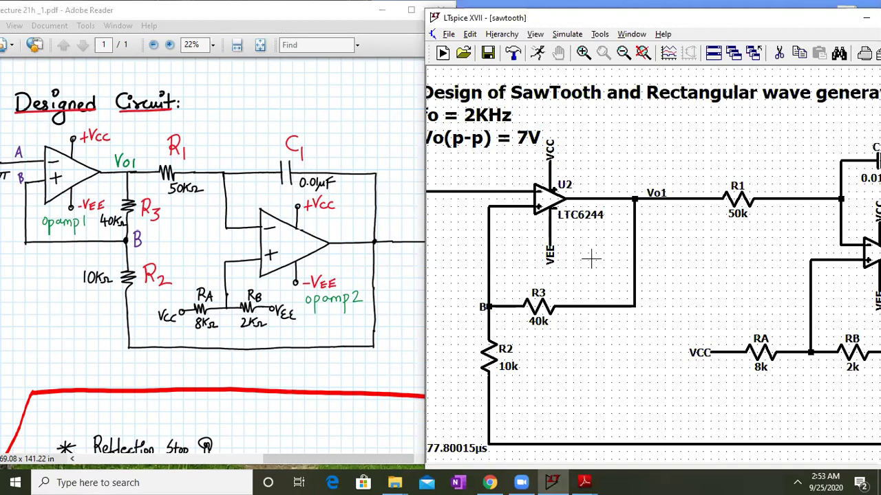
{"action": "left_click_drag", "start_coordinate": [582, 260], "coordinate": [672, 243]}
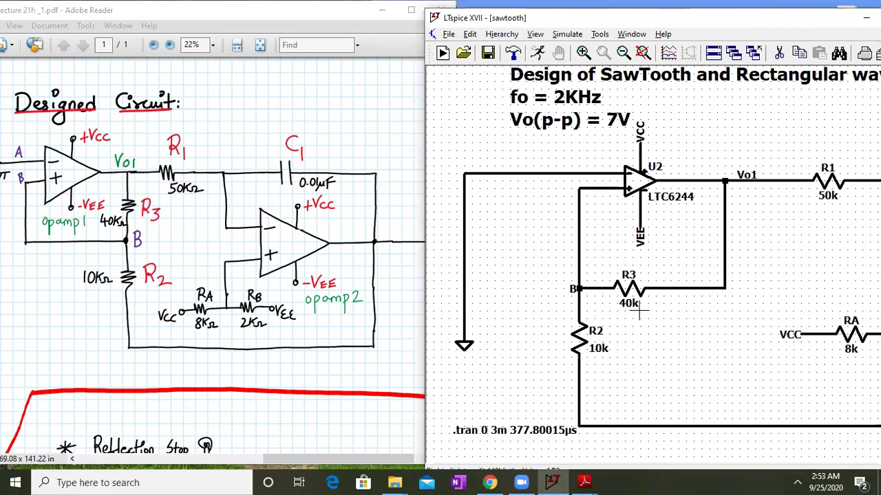
{"action": "left_click_drag", "start_coordinate": [796, 242], "coordinate": [547, 284]}
{"action": "left_click_drag", "start_coordinate": [752, 228], "coordinate": [734, 219]}
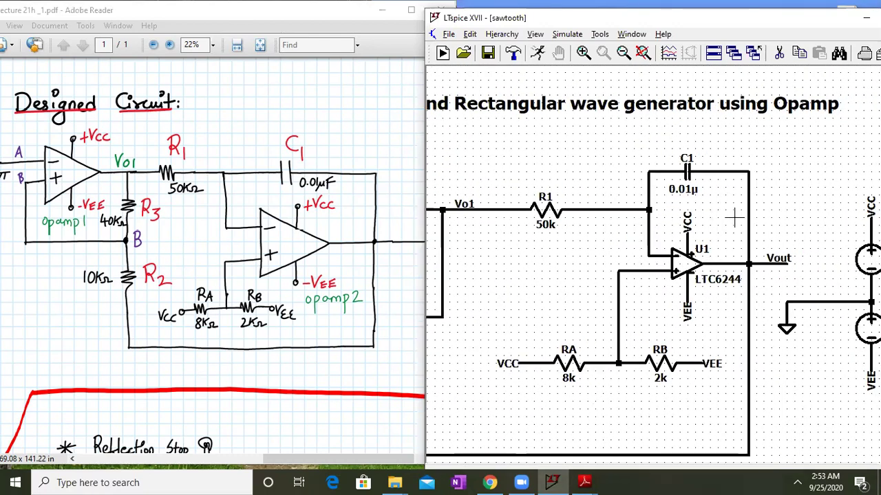
{"action": "left_click_drag", "start_coordinate": [580, 367], "coordinate": [534, 308]}
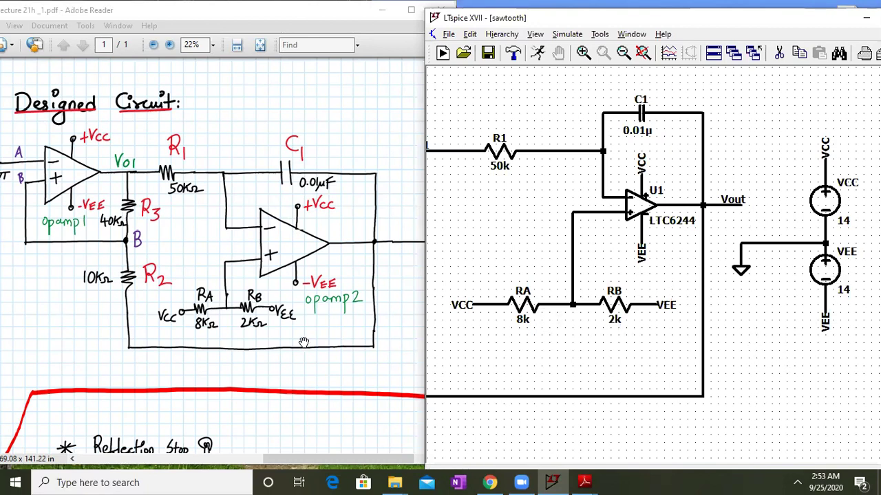
Fit the whole schematic, bring up the PDF waveform sketch, and run the transient simulation.
{"action": "left_click", "coordinate": [645, 55]}
{"action": "left_click", "coordinate": [153, 296]}
{"action": "scroll", "coordinate": [152, 296], "scroll_direction": "up", "scroll_amount": 3}
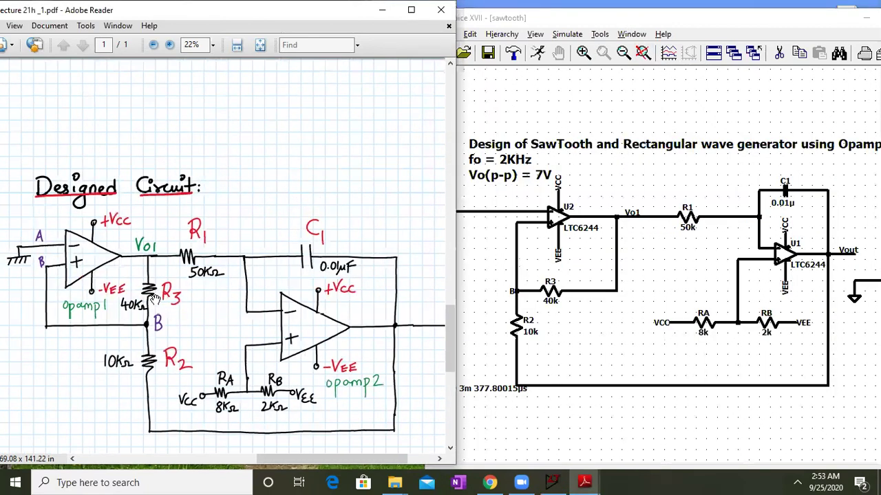
{"action": "scroll", "coordinate": [152, 296], "scroll_direction": "up", "scroll_amount": 6}
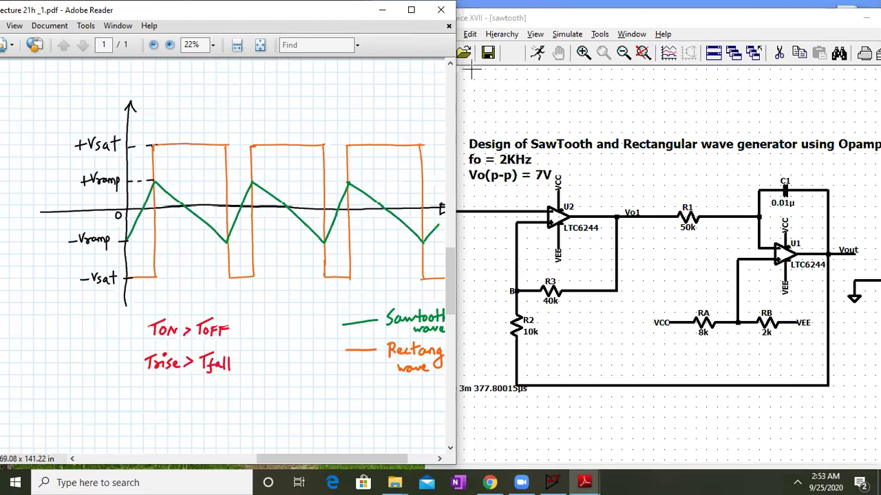
{"action": "scroll", "coordinate": [372, 377], "scroll_direction": "right", "scroll_amount": 2}
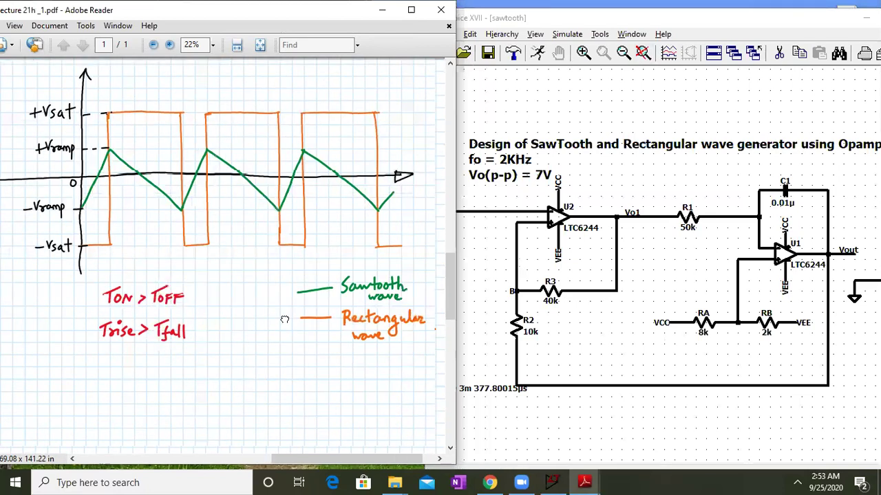
{"action": "scroll", "coordinate": [373, 377], "scroll_direction": "down", "scroll_amount": 2}
{"action": "left_click", "coordinate": [567, 34]}
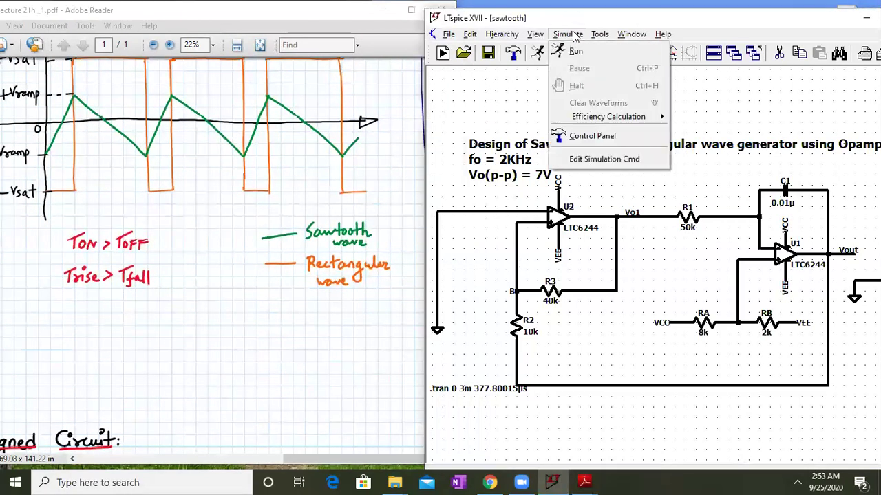
{"action": "left_click", "coordinate": [580, 53]}
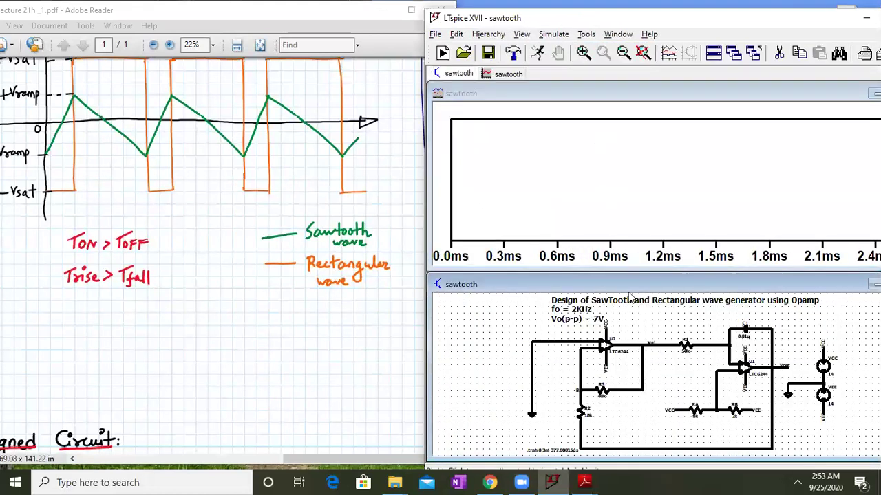
Plot V(vo1) and move the PDF to the Ton<Toff waveform graph.
{"action": "left_click", "coordinate": [642, 341]}
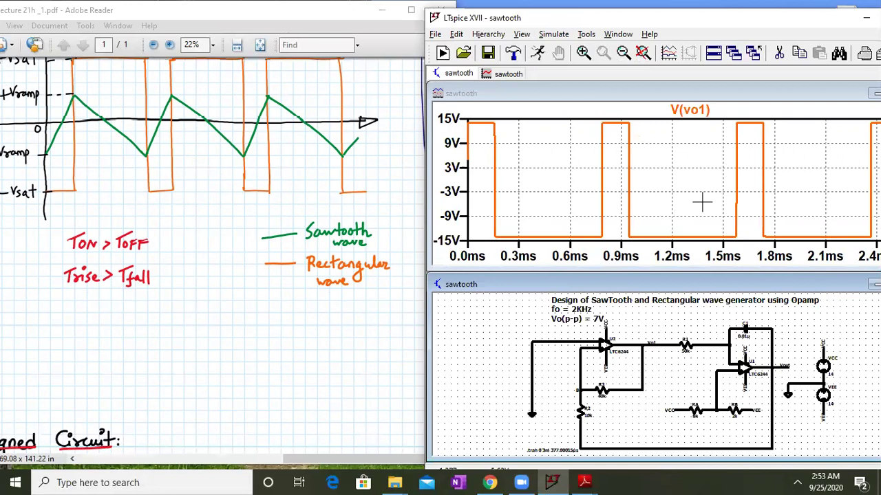
{"action": "left_click", "coordinate": [247, 138]}
{"action": "left_click_drag", "start_coordinate": [31, 124], "coordinate": [454, 220]}
{"action": "left_click_drag", "start_coordinate": [141, 209], "coordinate": [258, 193]}
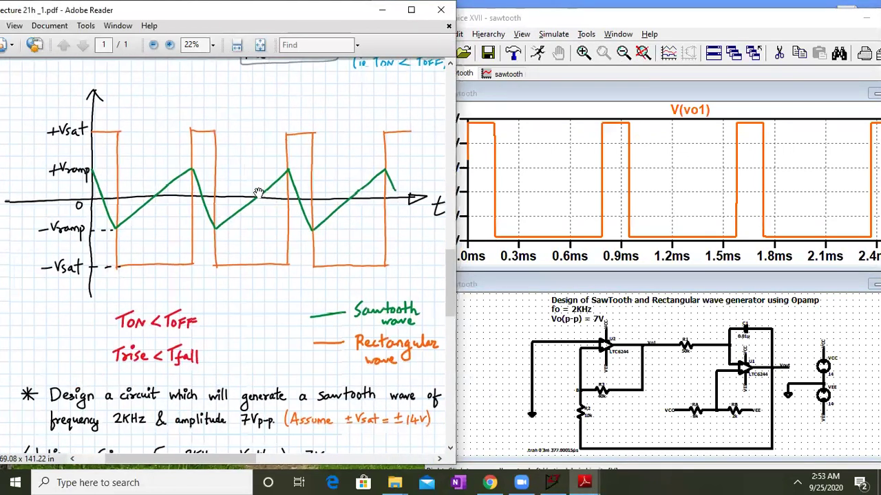
{"action": "left_click_drag", "start_coordinate": [329, 194], "coordinate": [296, 199]}
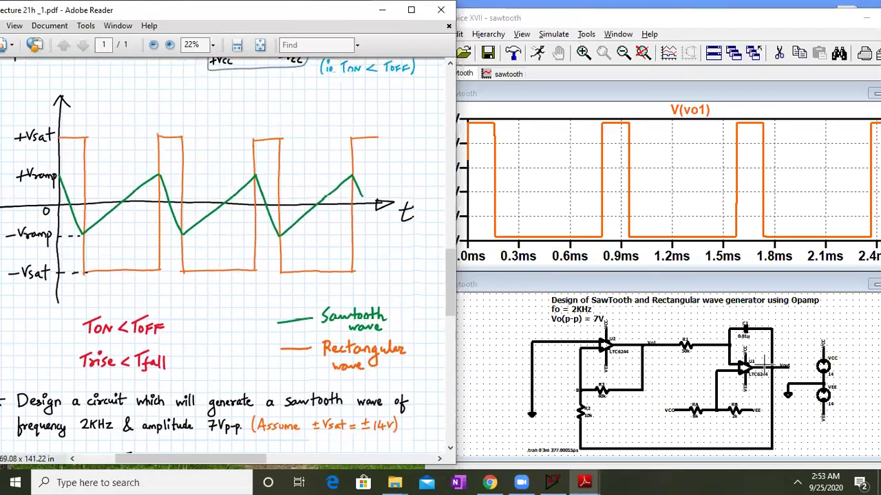
Add V(vout) to the plot and enlarge the waveform pane to fill the window.
{"action": "left_click", "coordinate": [785, 364]}
{"action": "left_click", "coordinate": [785, 366]}
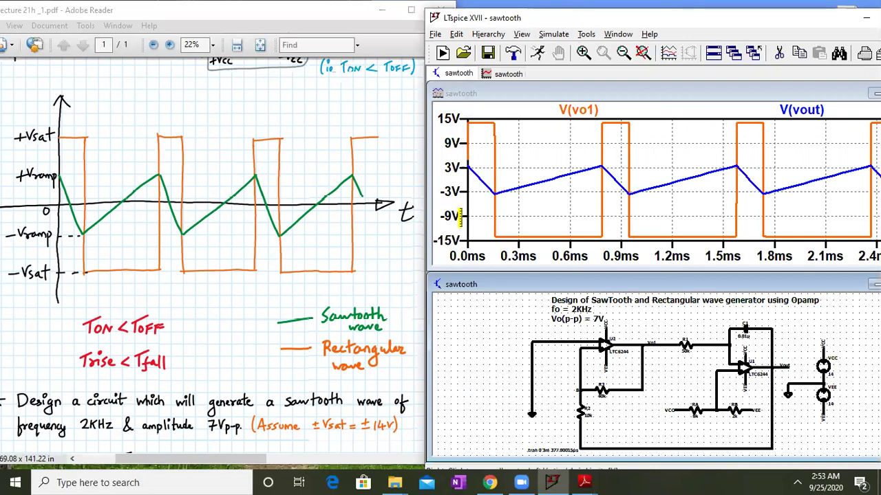
{"action": "mouse_move", "coordinate": [757, 28]}
{"action": "left_mouse_down"}
{"action": "mouse_move", "coordinate": [674, 39]}
{"action": "mouse_move", "coordinate": [750, 16]}
{"action": "left_mouse_up"}
{"action": "left_click", "coordinate": [815, 99]}
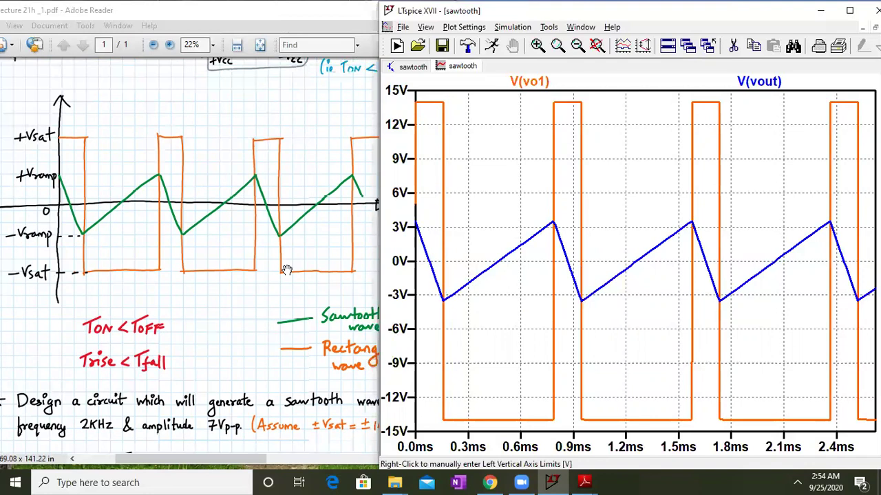
Compare the plot with the PDF waveform diagram, then return to the sawtooth schematic.
{"action": "left_click_drag", "start_coordinate": [279, 313], "coordinate": [102, 231]}
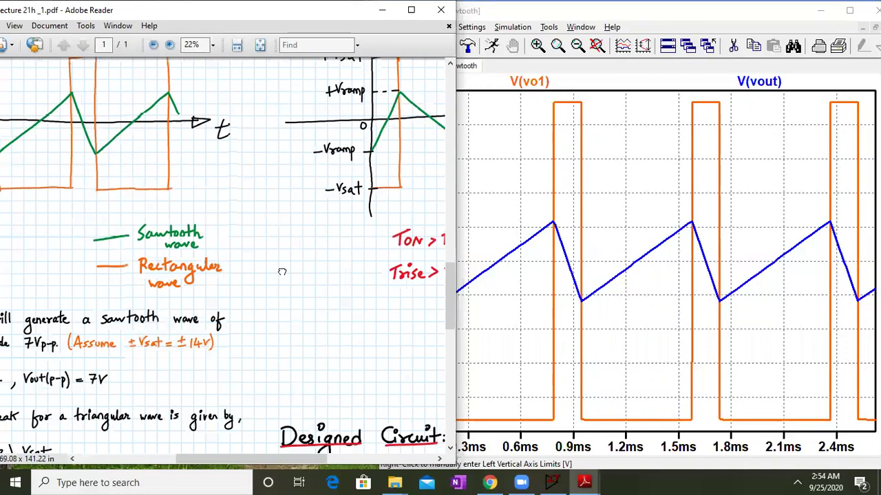
{"action": "left_click_drag", "start_coordinate": [283, 272], "coordinate": [104, 458]}
{"action": "left_click", "coordinate": [557, 75]}
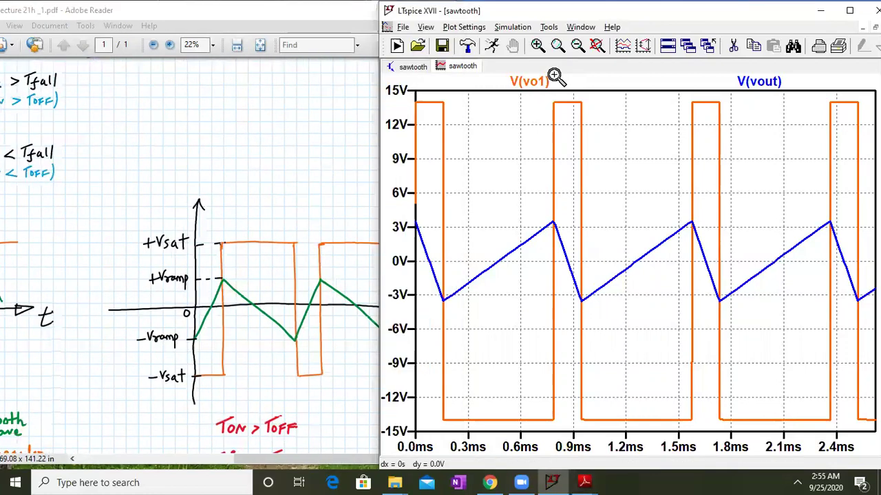
{"action": "left_click", "coordinate": [421, 67]}
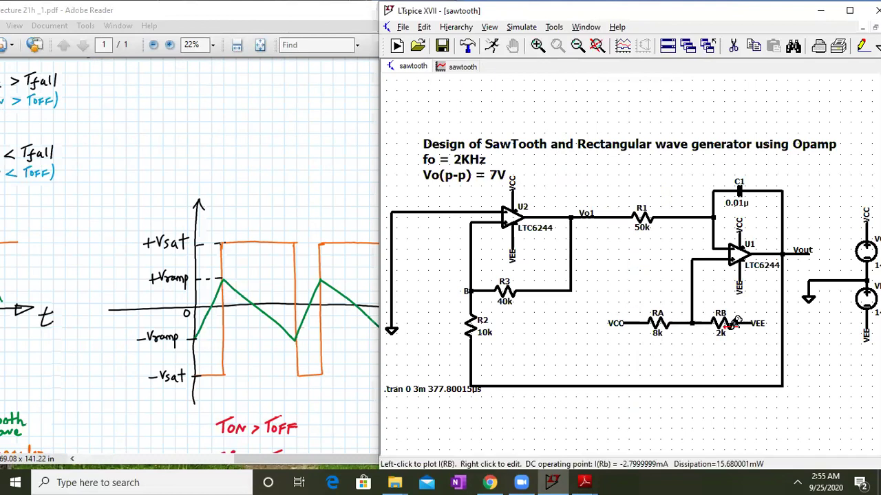
Change RA to 2k and RB to 8k.
{"action": "right_click", "coordinate": [659, 335]}
{"action": "type", "text": "2k"}
{"action": "key", "text": "Return"}
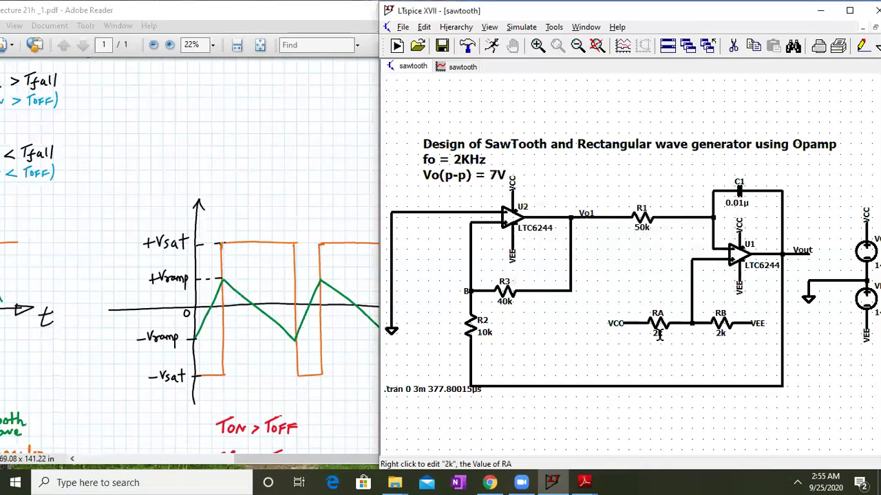
{"action": "right_click", "coordinate": [720, 336]}
{"action": "type", "text": "8"}
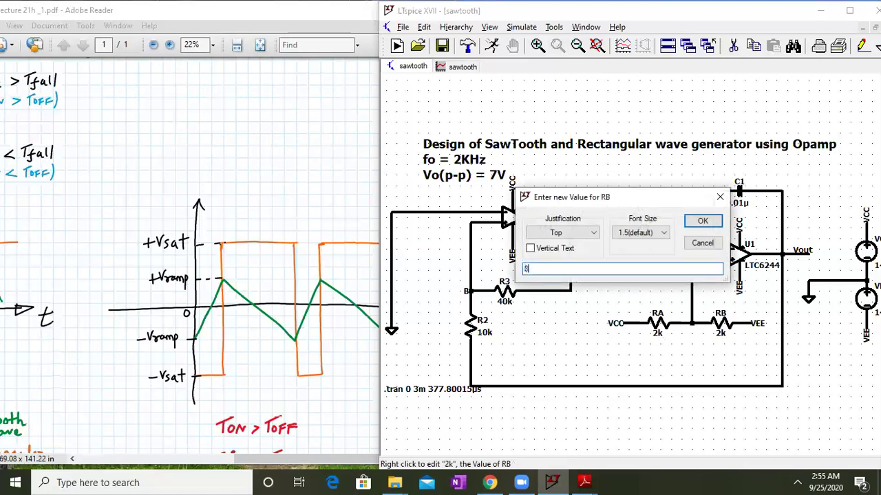
{"action": "key", "text": "Return"}
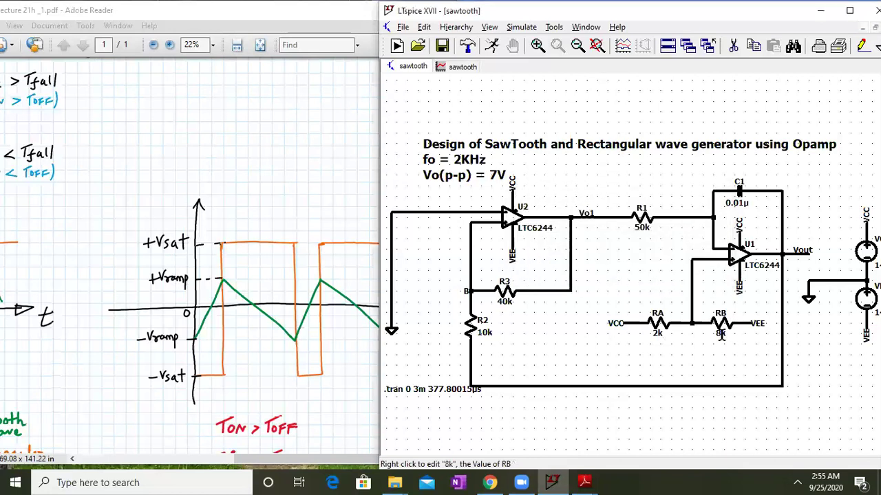
Rerun the simulation, show the PDF waveform legend, and enlarge the plot pane.
{"action": "left_click", "coordinate": [508, 29]}
{"action": "left_click", "coordinate": [517, 45]}
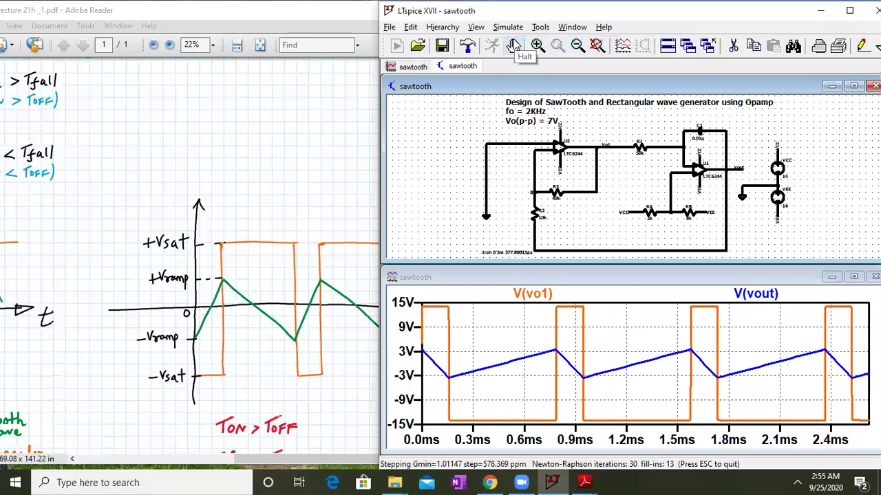
{"action": "left_click", "coordinate": [243, 334]}
{"action": "left_click_drag", "start_coordinate": [243, 334], "coordinate": [115, 319]}
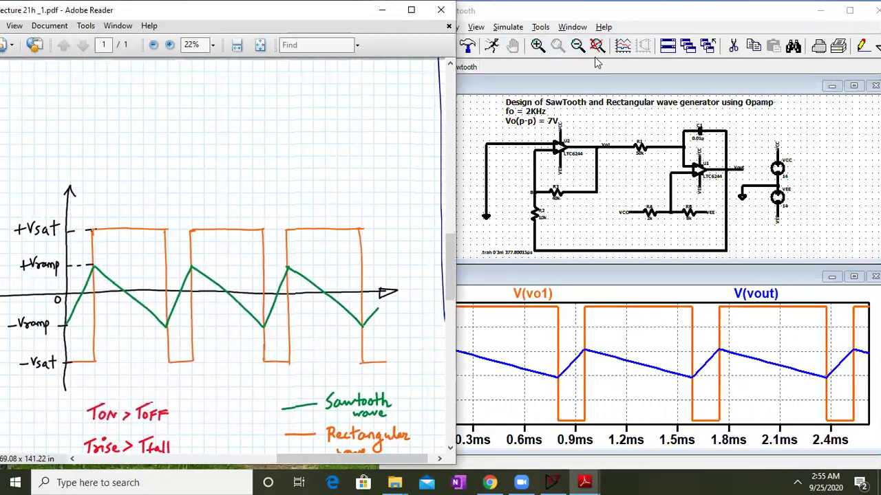
{"action": "left_click", "coordinate": [853, 276]}
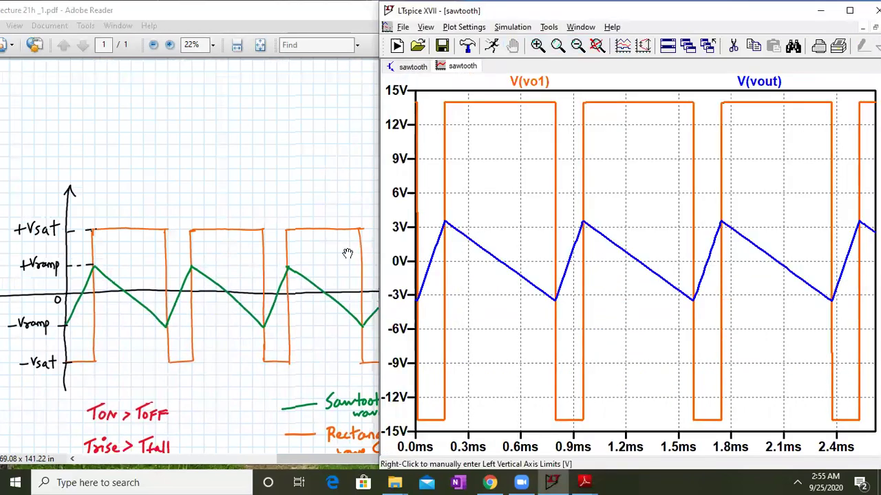